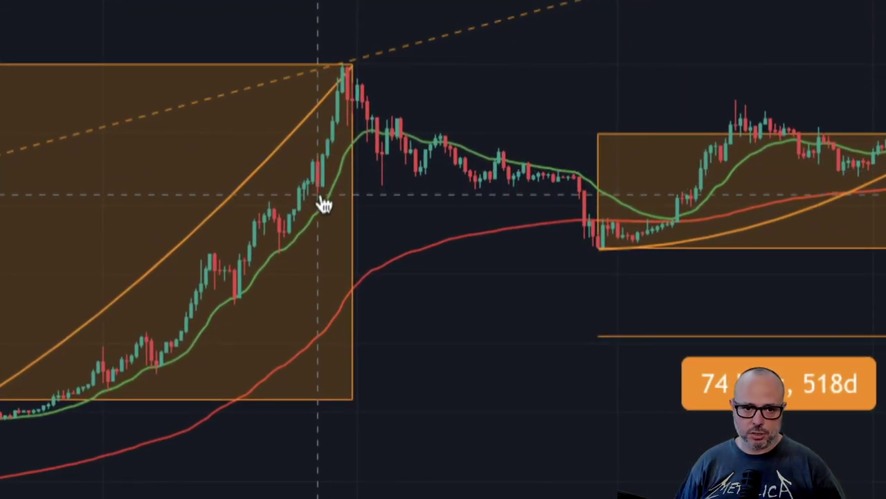
- Examine the latest BTCUSD candles against the projected growth curve and cycle boxes in the P2T chart
left_click(181, 312)
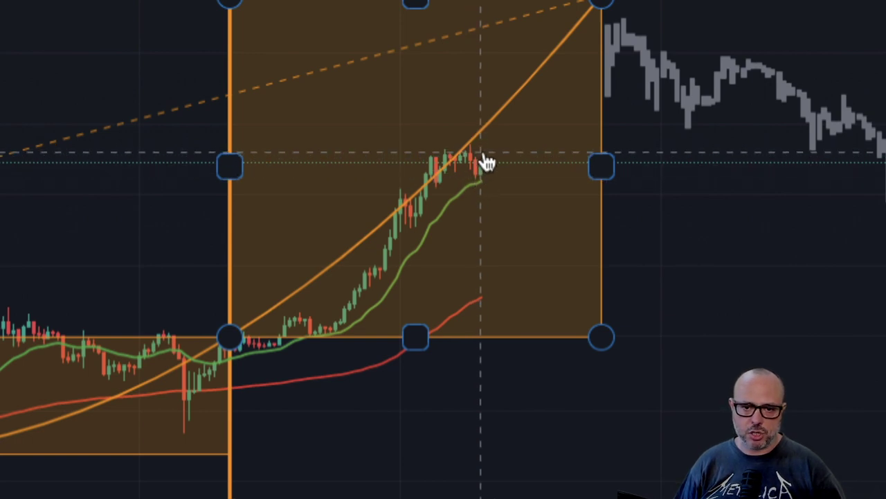
left_click(508, 119)
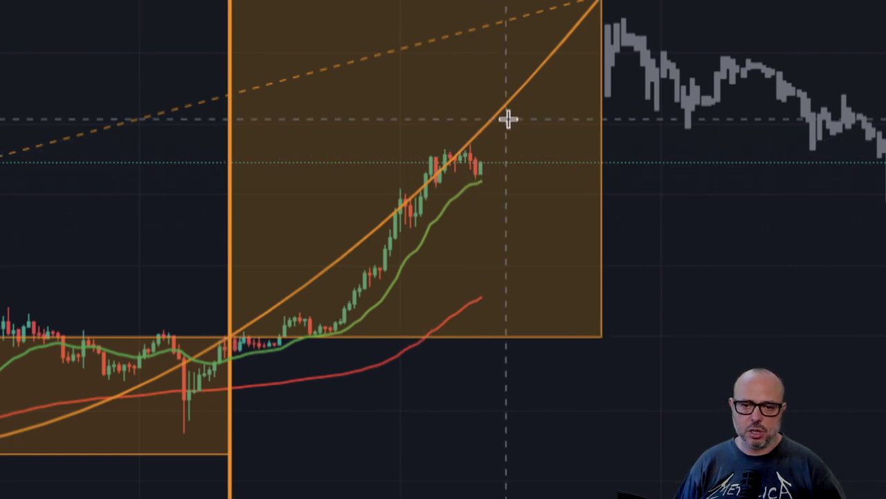
left_click(484, 156)
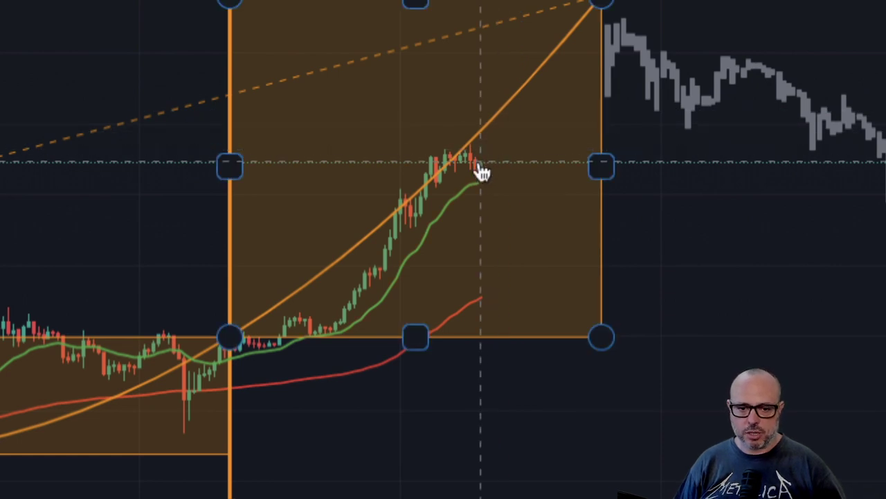
left_click(533, 102)
left_click(485, 162)
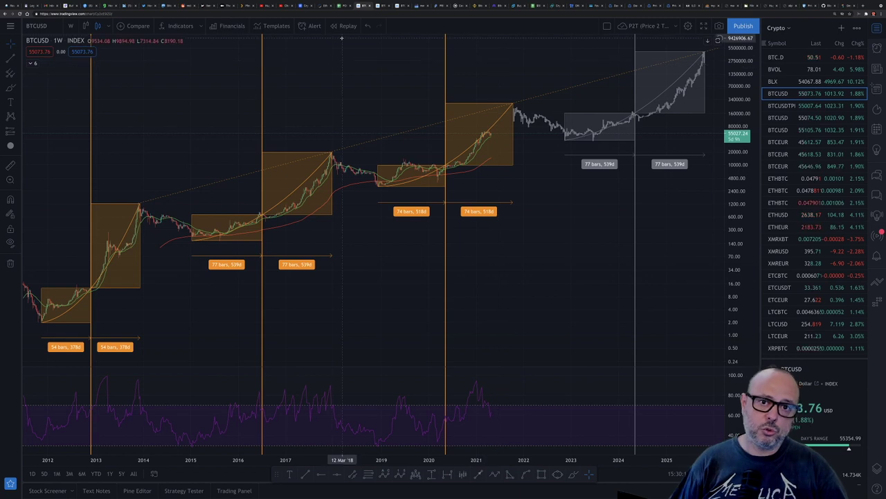
- Open the weekly BTCUSD chart with the MRI layout and fit the time range to show mid-2019 through 2021
left_click(385, 5)
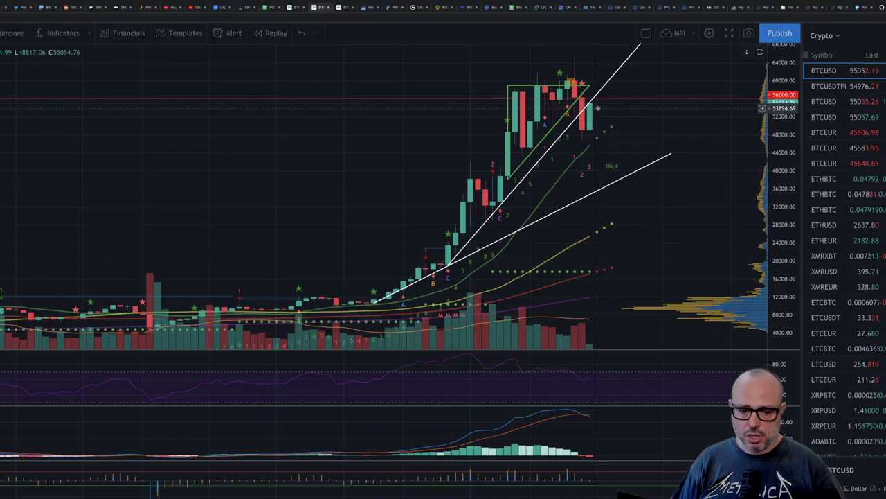
scroll(601, 84, "up", 5)
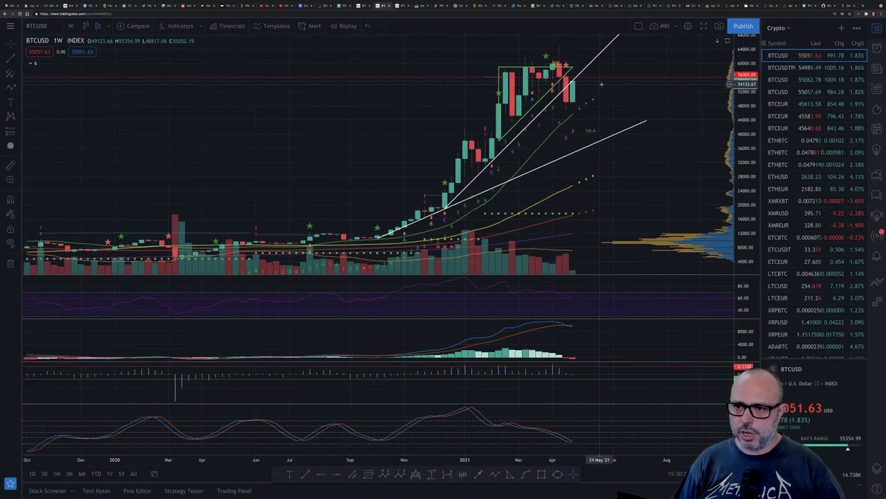
scroll(601, 84, "down", 5)
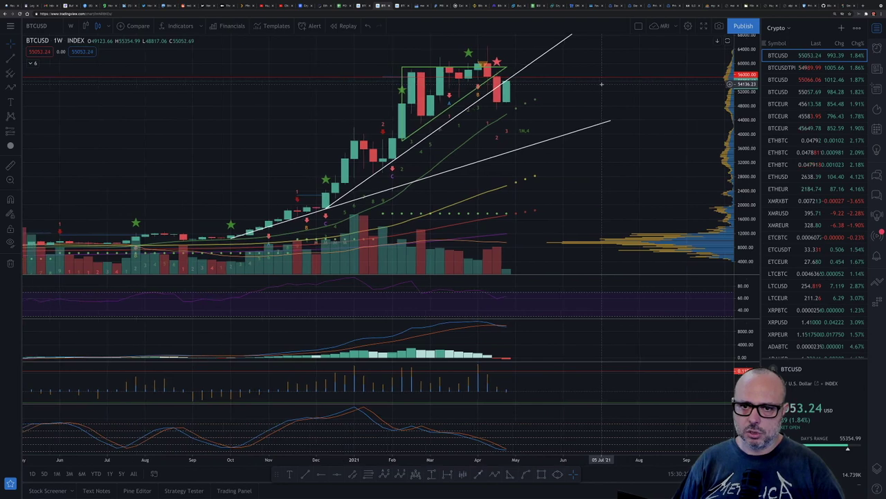
scroll(601, 84, "down", 3)
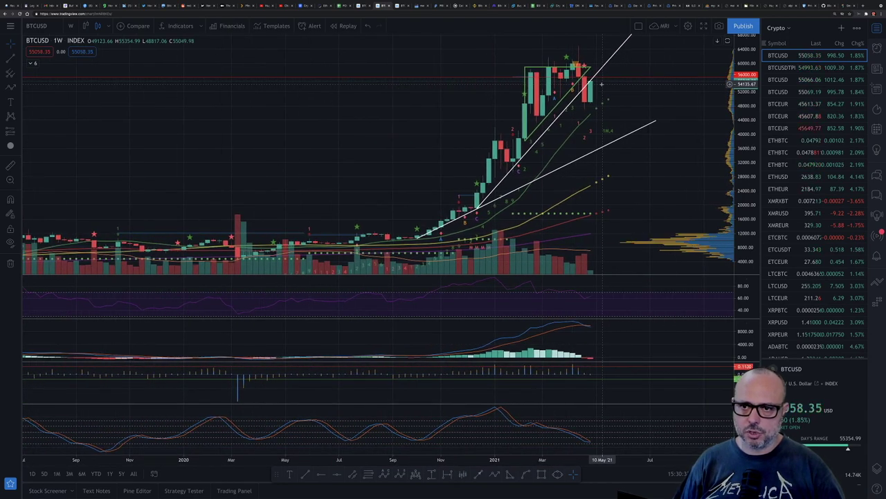
scroll(601, 84, "down", 2)
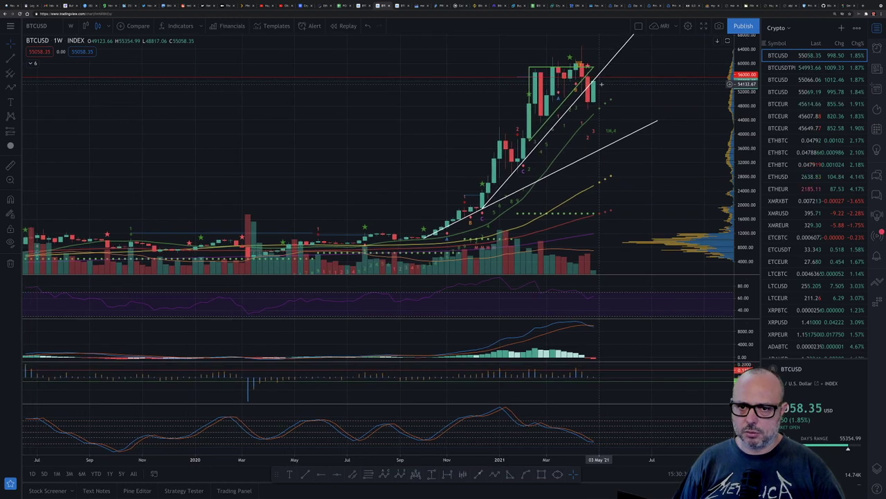
scroll(601, 84, "down", 3)
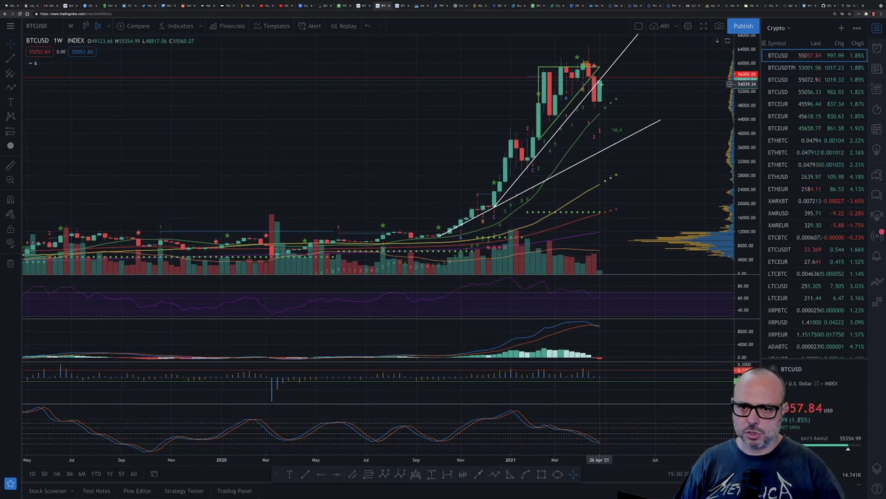
scroll(601, 83, "up", 2)
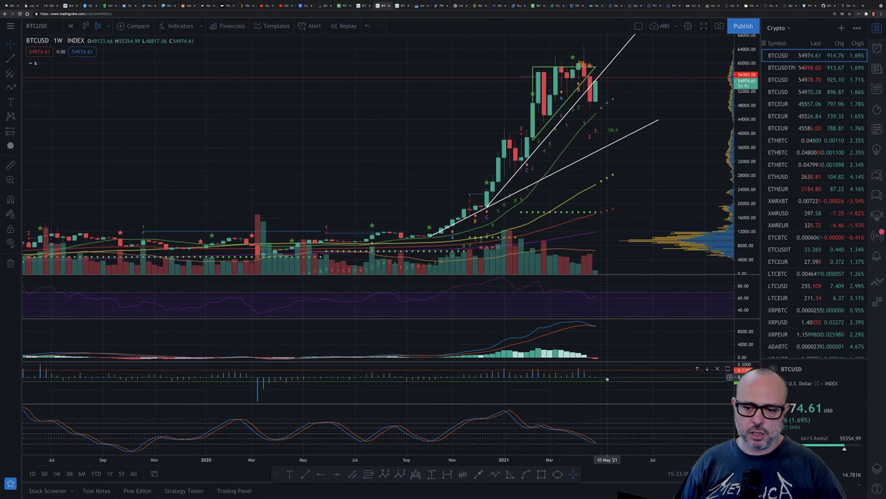
- Set the interval of the BTCUSD MRI chart to 1 day
type("1w")
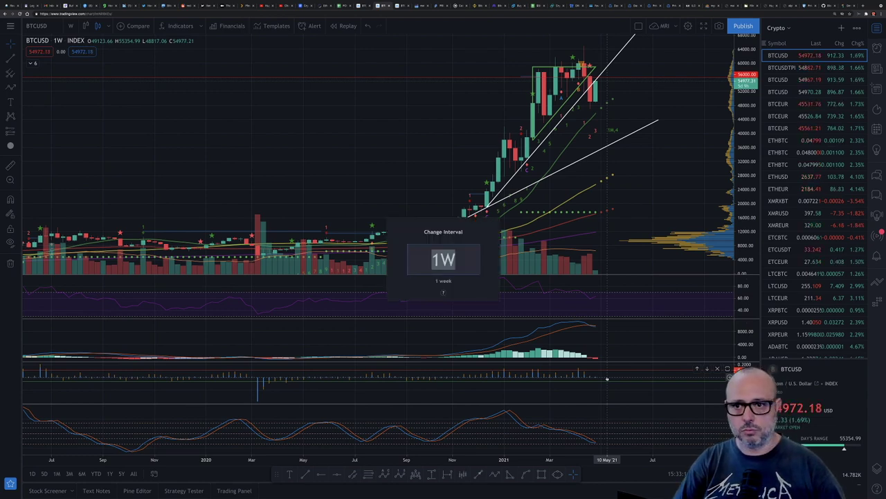
key("BackSpace")
type("d")
key("Return")
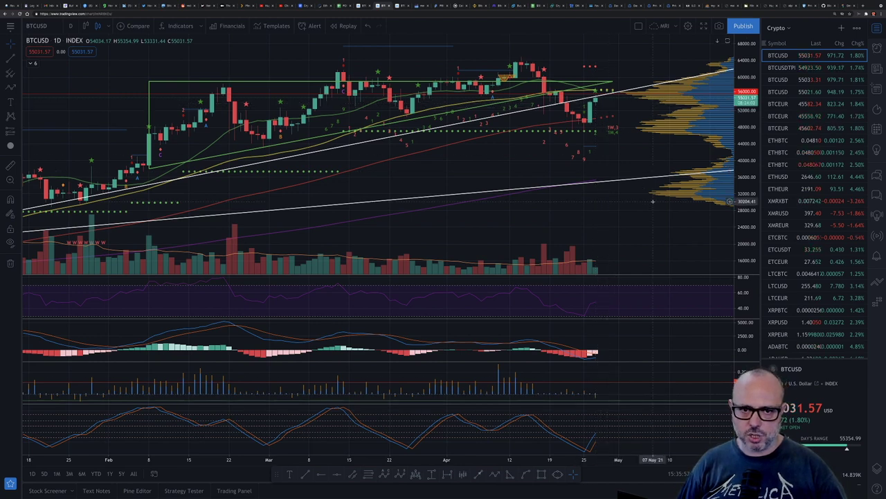
- Set the MRI chart's interval to 4 hours, and view the histogram indicator pane maximized before restoring the layout
key("comma")
type("4h")
key("Return")
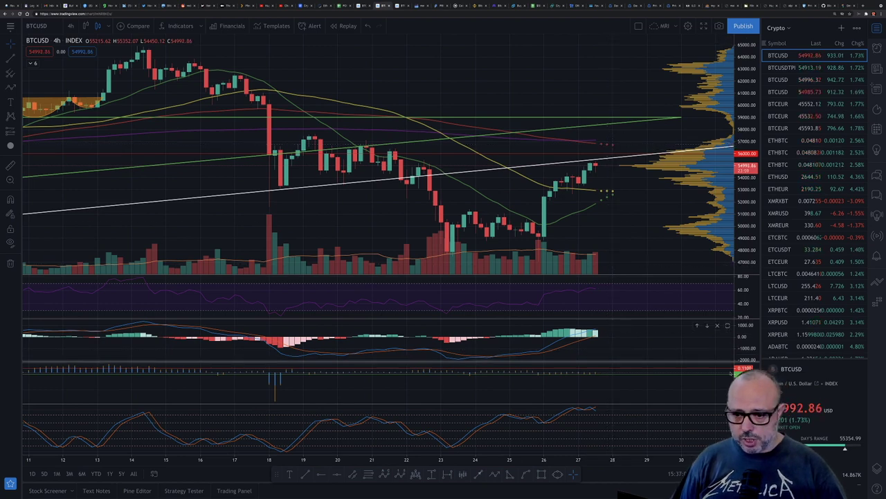
left_click(727, 368)
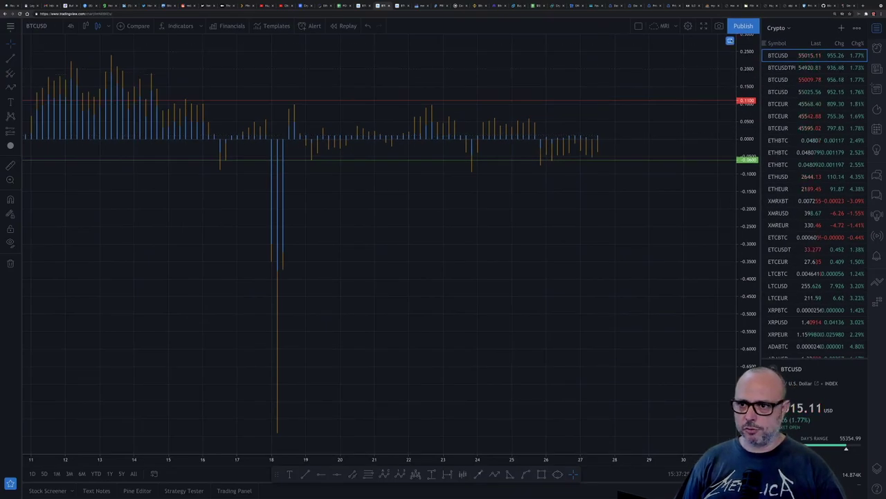
left_click(729, 41)
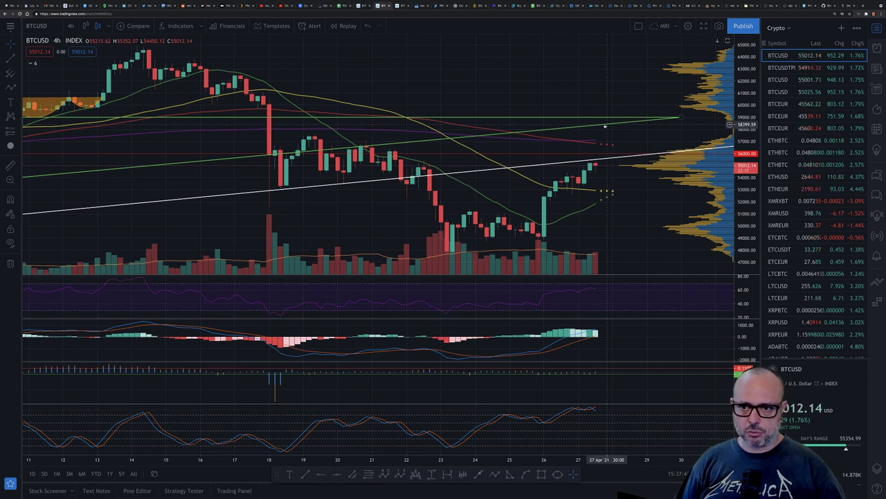
- Set the interval of the BTCUSD MRI chart to 1 hour
key("comma")
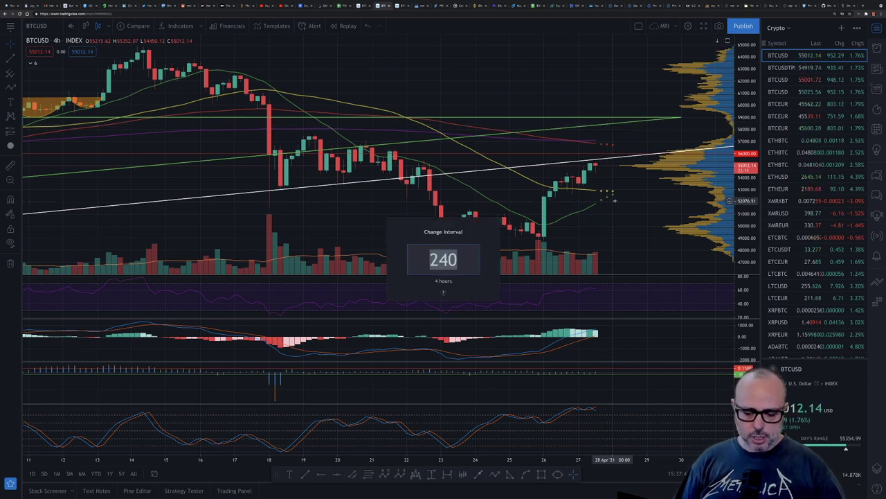
type("1h")
key("Return")
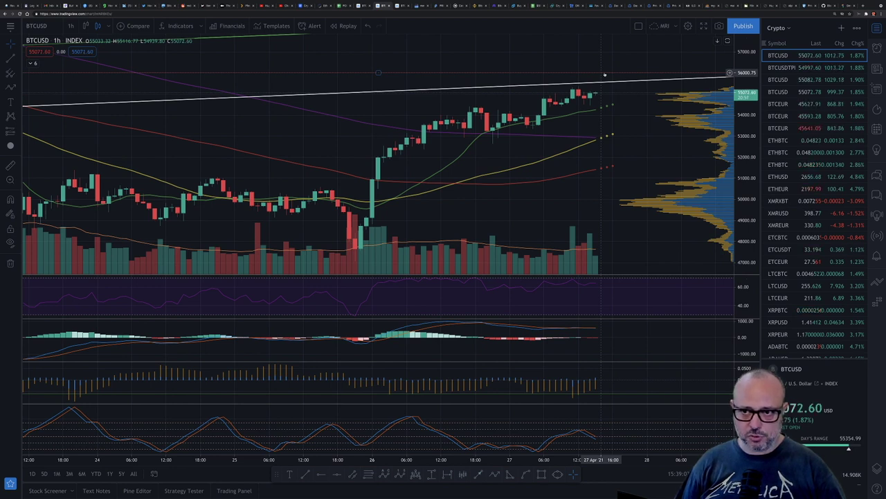
type("1")
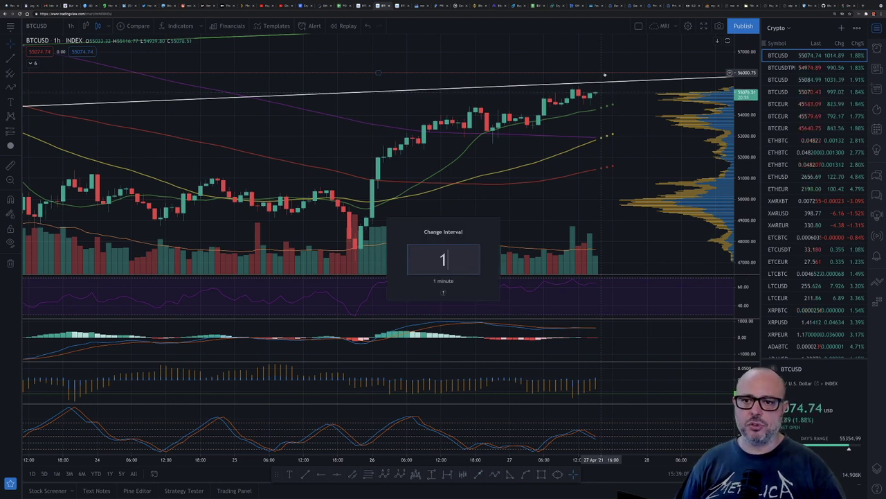
key("Escape")
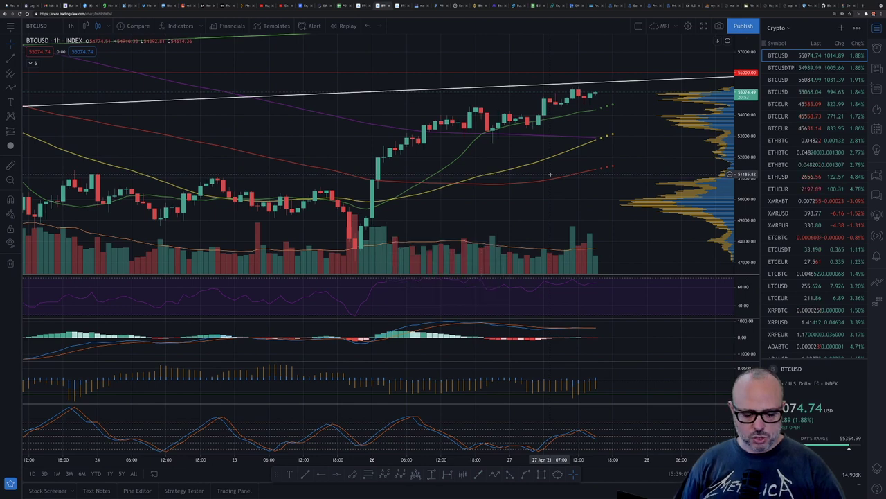
- Open the daily BTCUSD chart with the Pro-Indicators layout and examine the orange box around the latest orange 2RB label
left_click(402, 6)
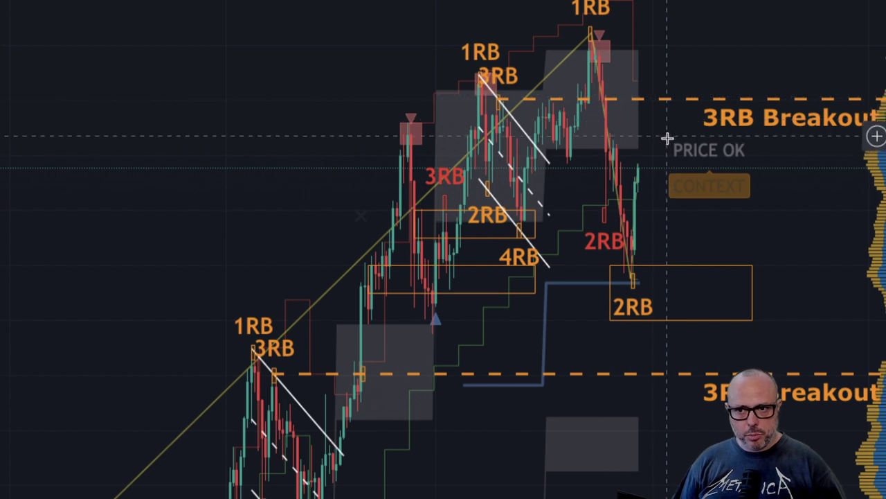
left_click(680, 319)
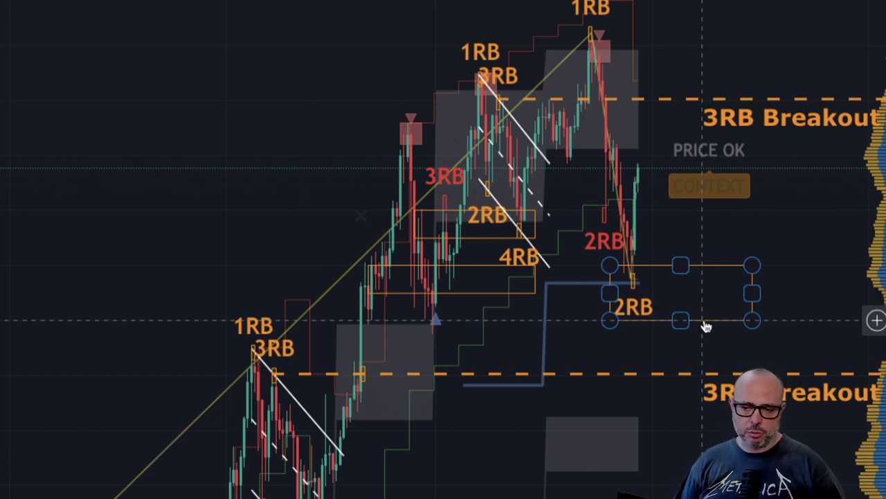
left_click(706, 327)
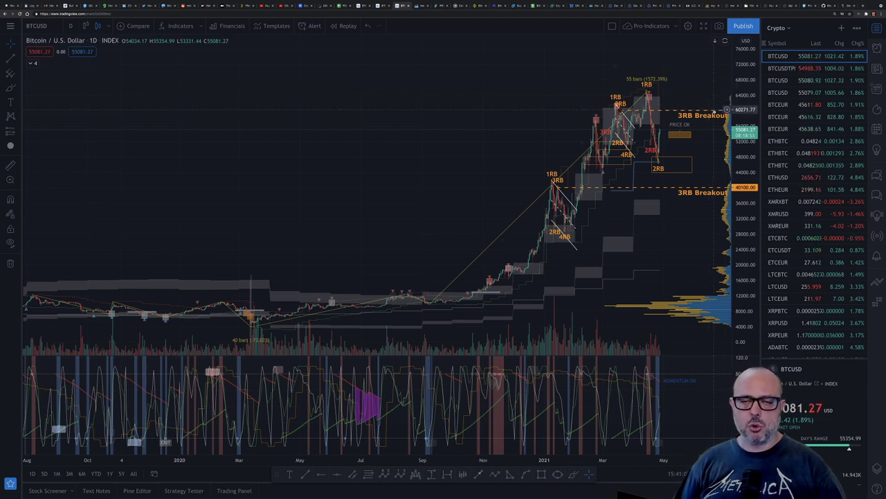
- Set the Pro-Indicators chart to the 4-hour interval and leave more empty space after the latest candles
type("4")
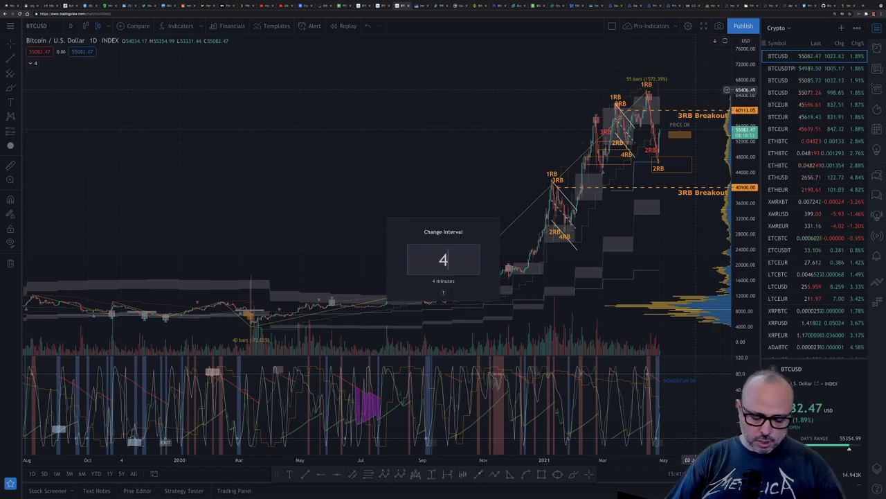
type("h")
key("Return")
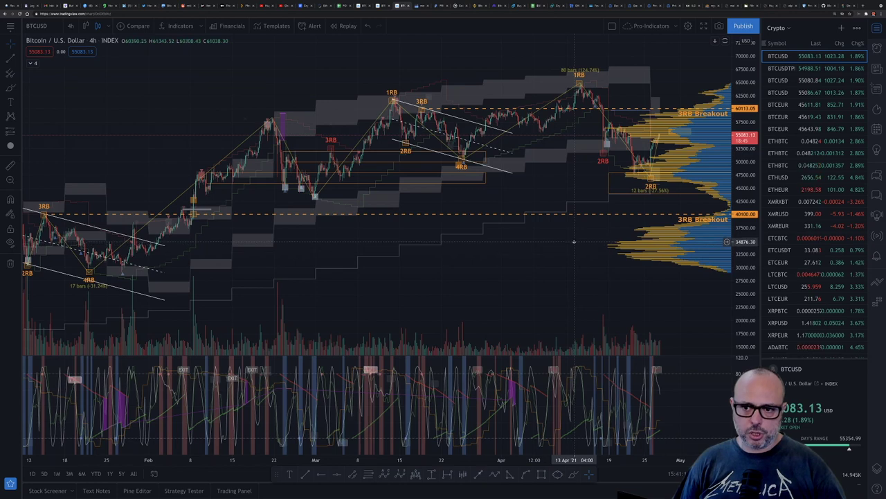
left_click_drag(508, 242, 432, 241)
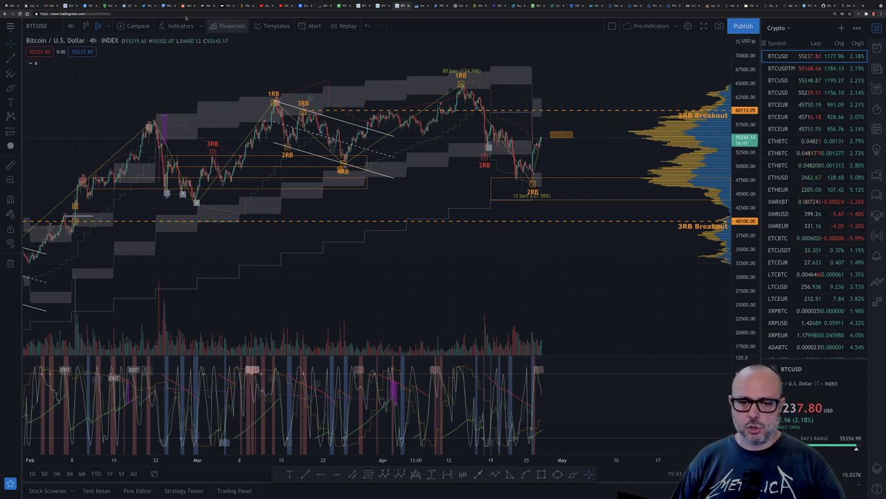
- Switch to Twitter, open the account's own profile and find the tweet about Tesla selling Bitcoin
left_click(149, 5)
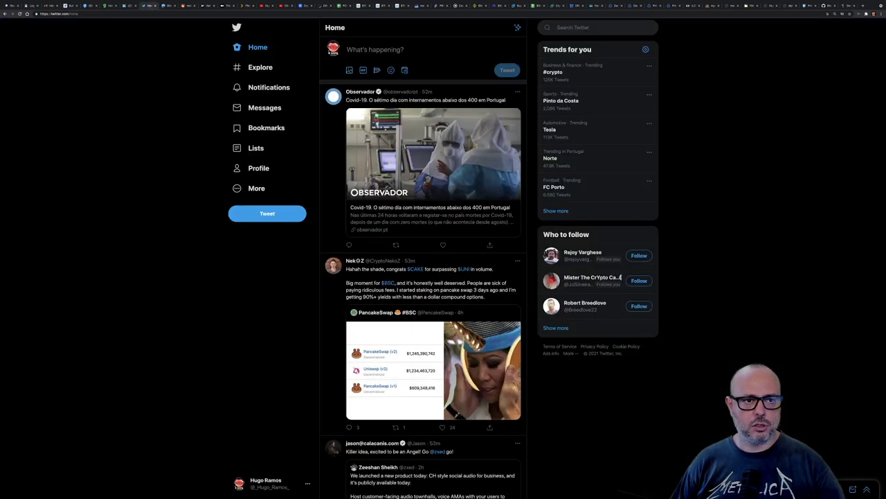
left_click(263, 169)
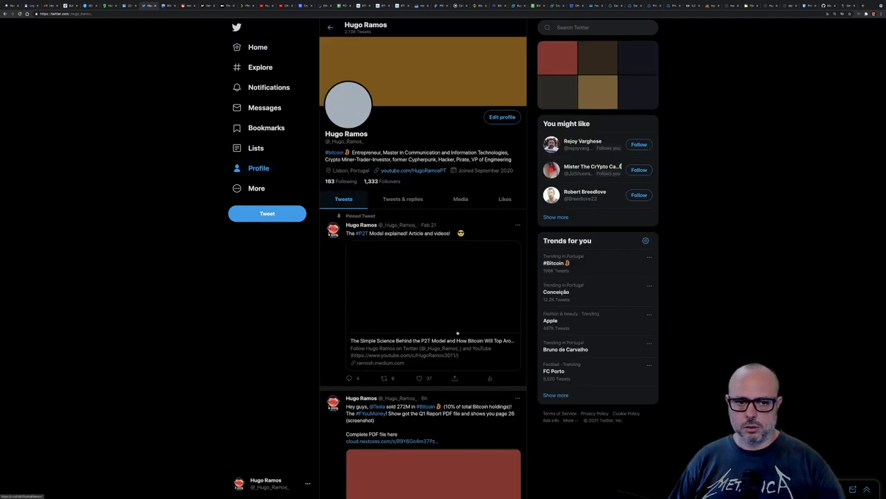
scroll(533, 384, "down", 4)
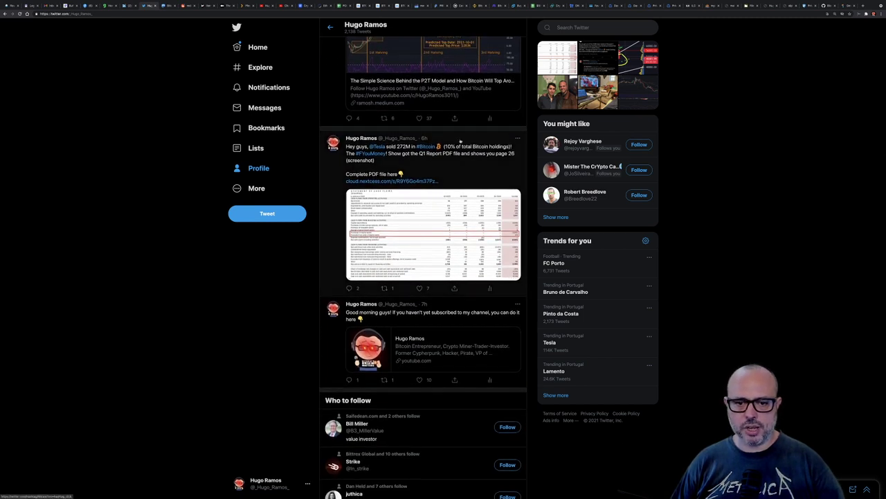
- Open the tweet about Tesla's 272M Bitcoin sale, view its cash flow statement image at full size, and close the image
left_click(469, 153)
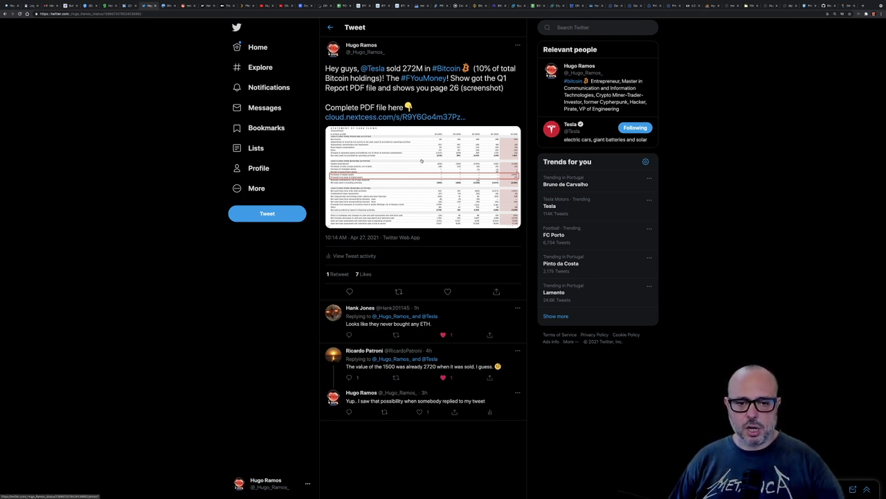
left_click(421, 160)
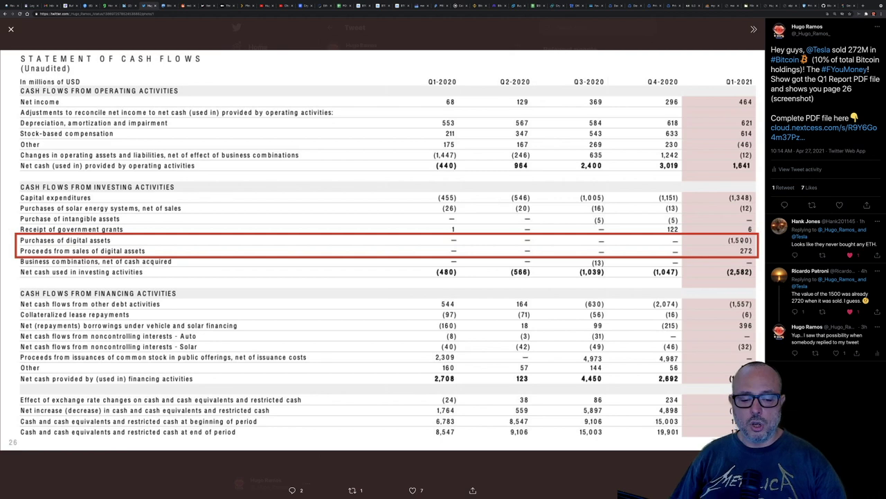
left_click(11, 29)
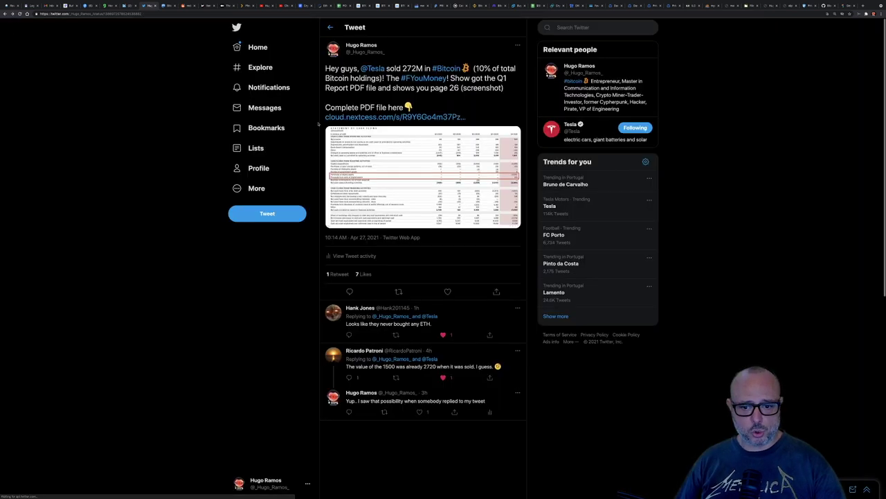